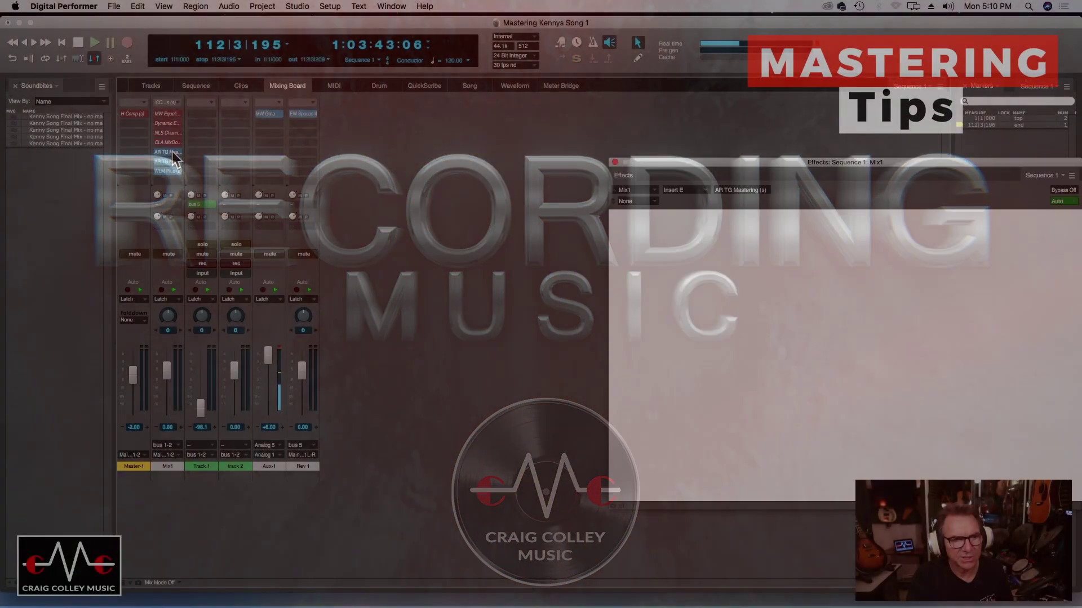
- Move the TG Mastering Chain window far left and place the TG Meter Bridge top-right
drag(683, 163, 107, 194)
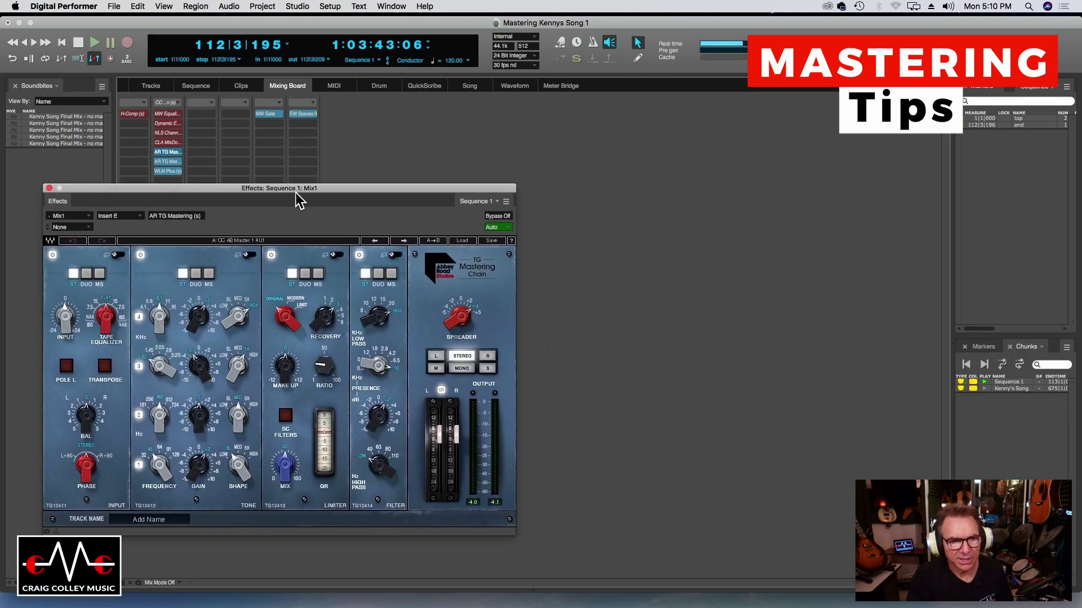
drag(296, 193, 274, 193)
click(173, 164)
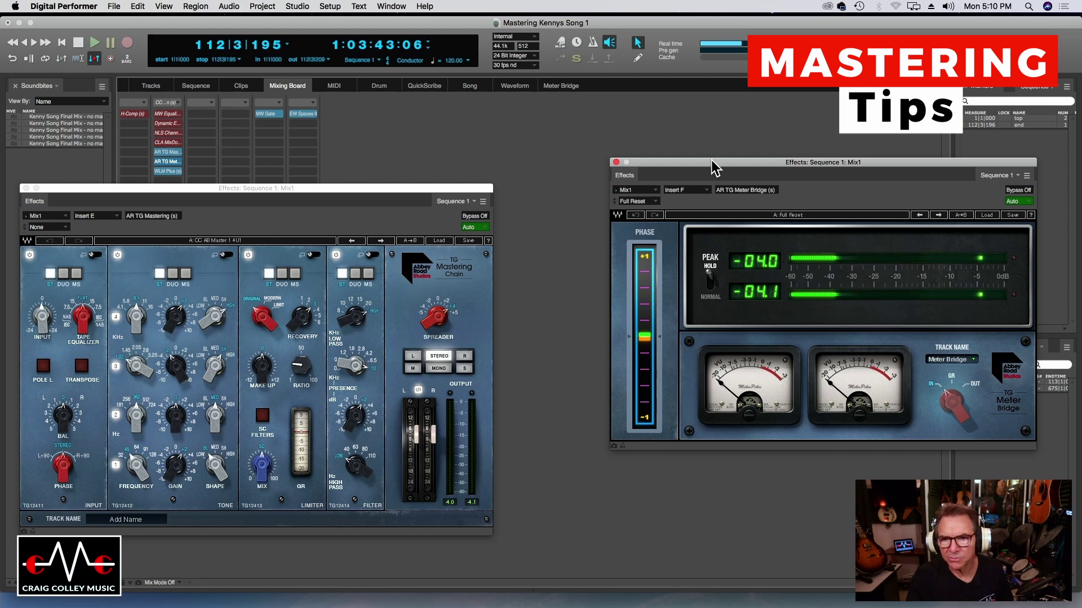
drag(711, 167, 642, 83)
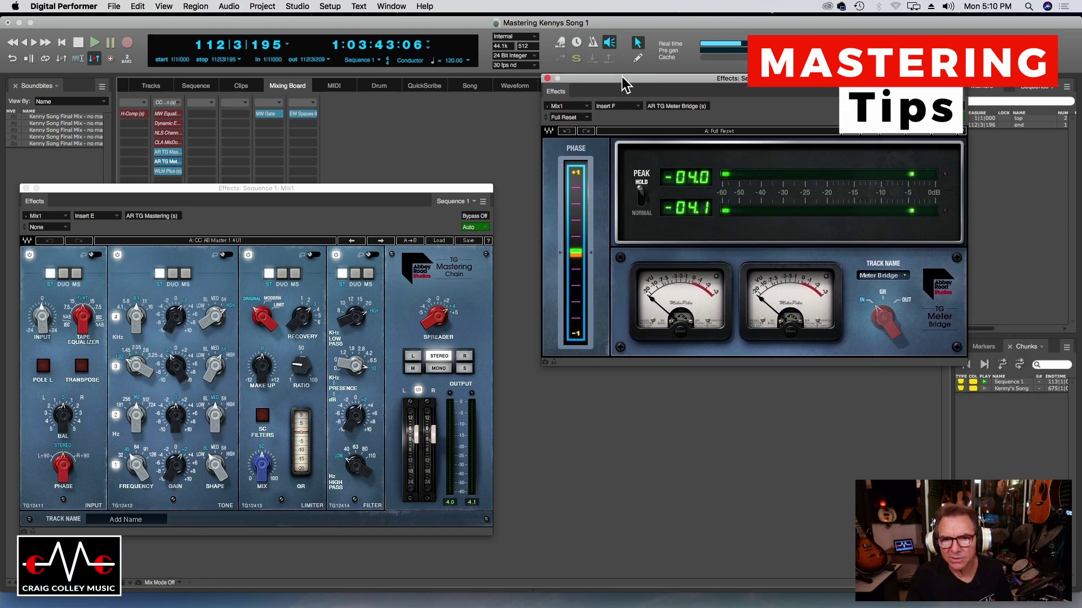
- Open the WLM Plus loudness meter on the right and move the Meter Bridge up and left
click(172, 170)
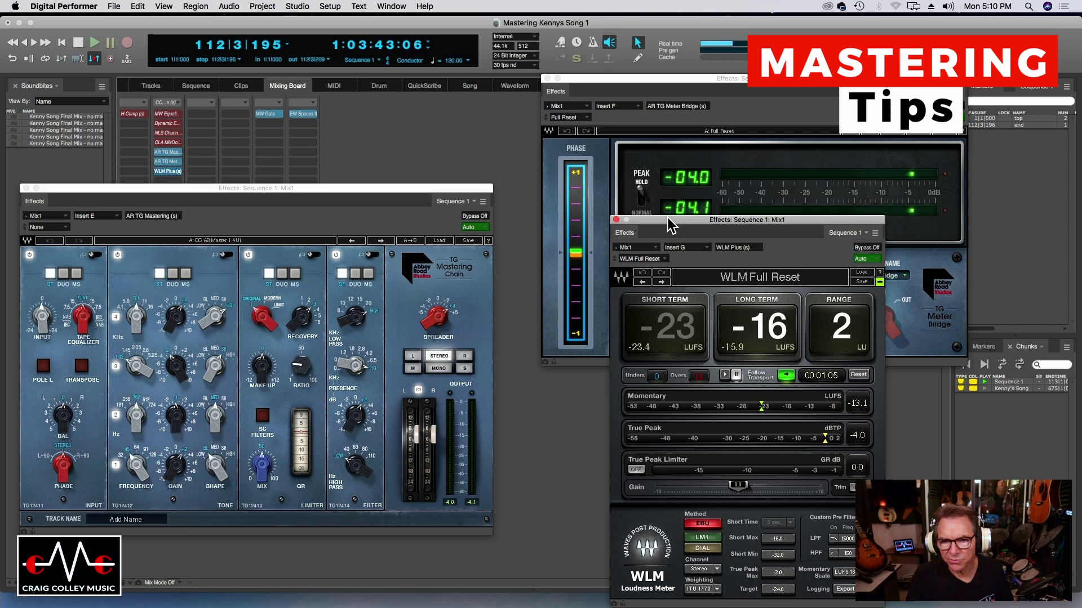
drag(670, 221, 828, 198)
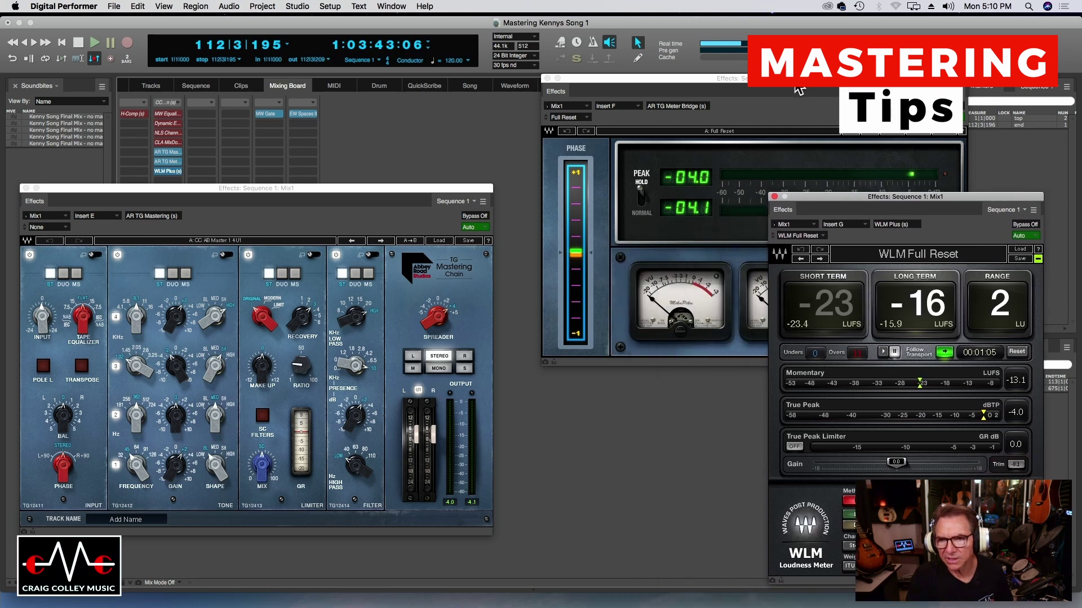
drag(799, 89, 753, 58)
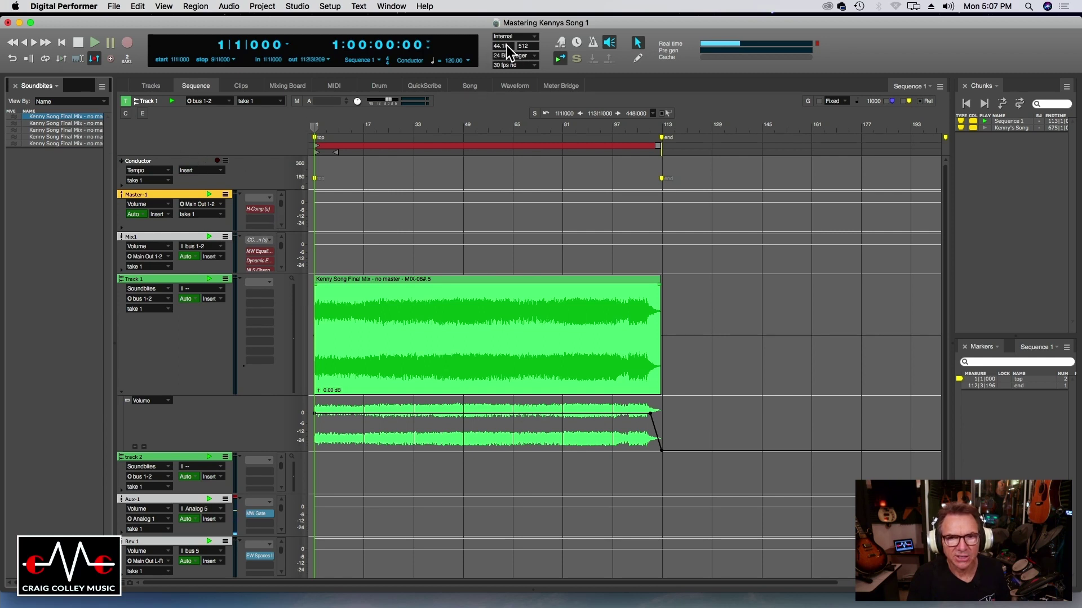
- Select the Track 1 soundbite, zoom in twice on its start, and play from the top
click(485, 324)
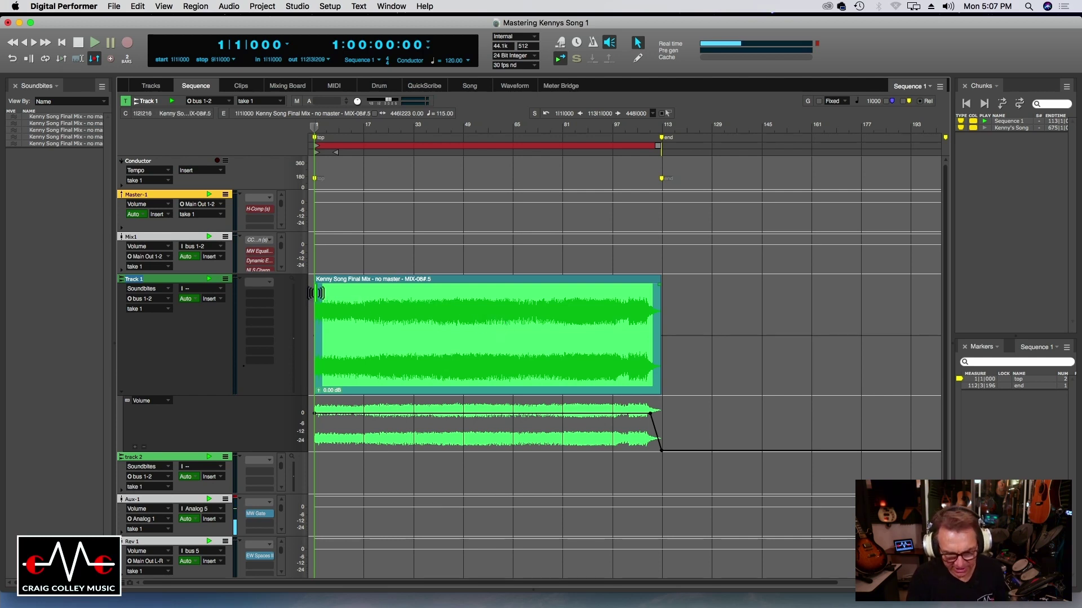
key(super+])
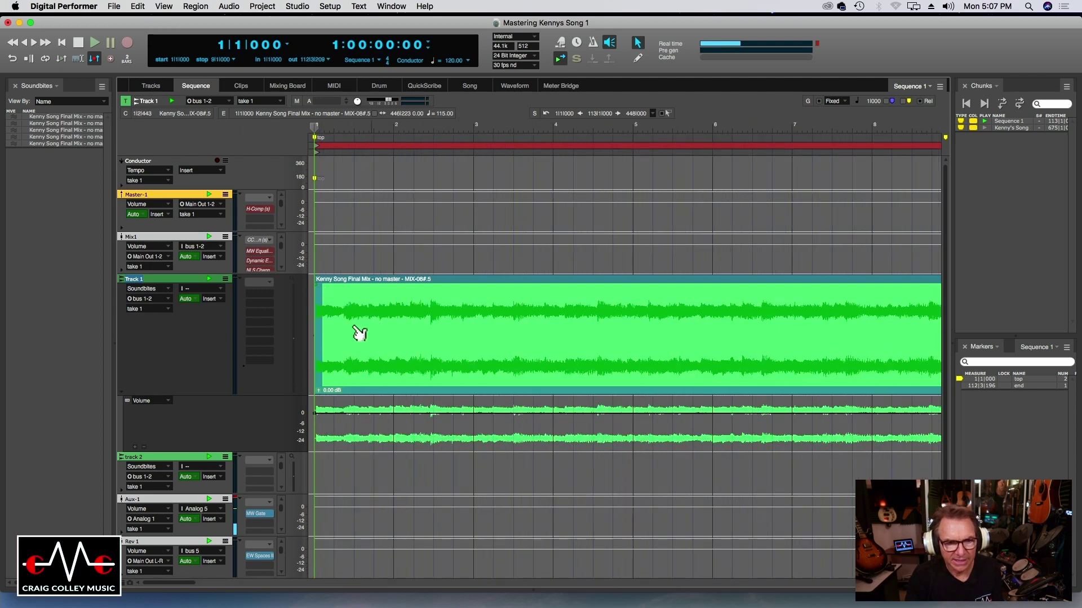
key(super+])
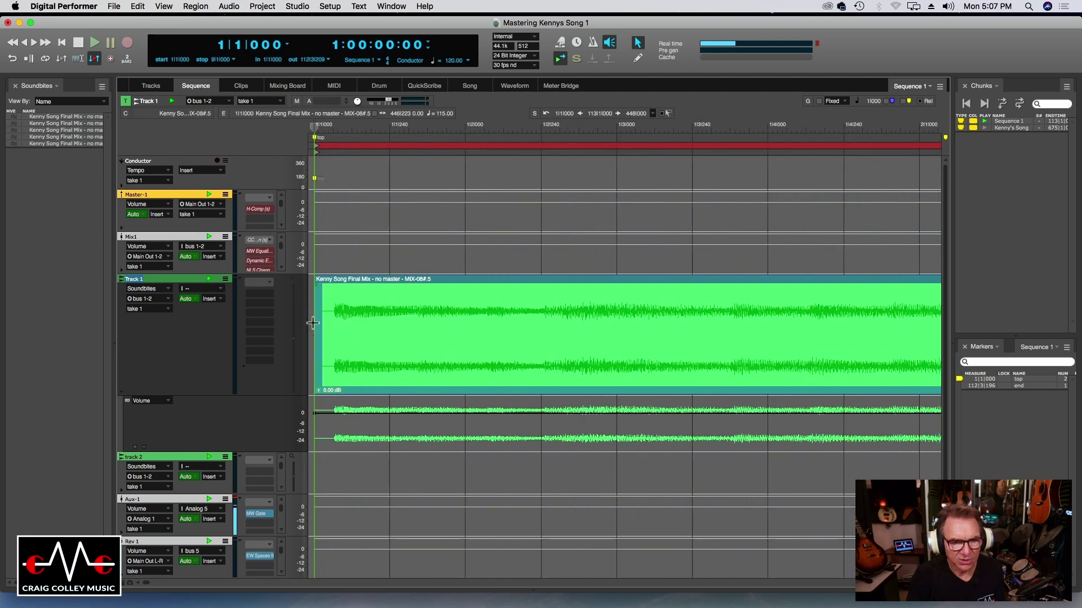
key(space)
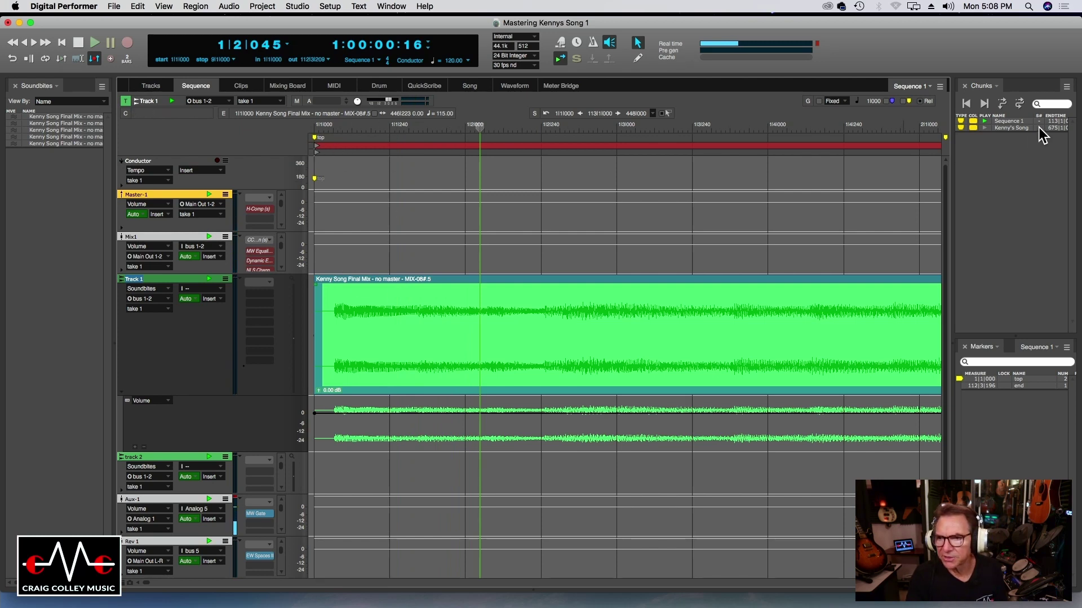
- Show Markers in the side panel, jump to the top then end marker, and zoom out twice
click(981, 85)
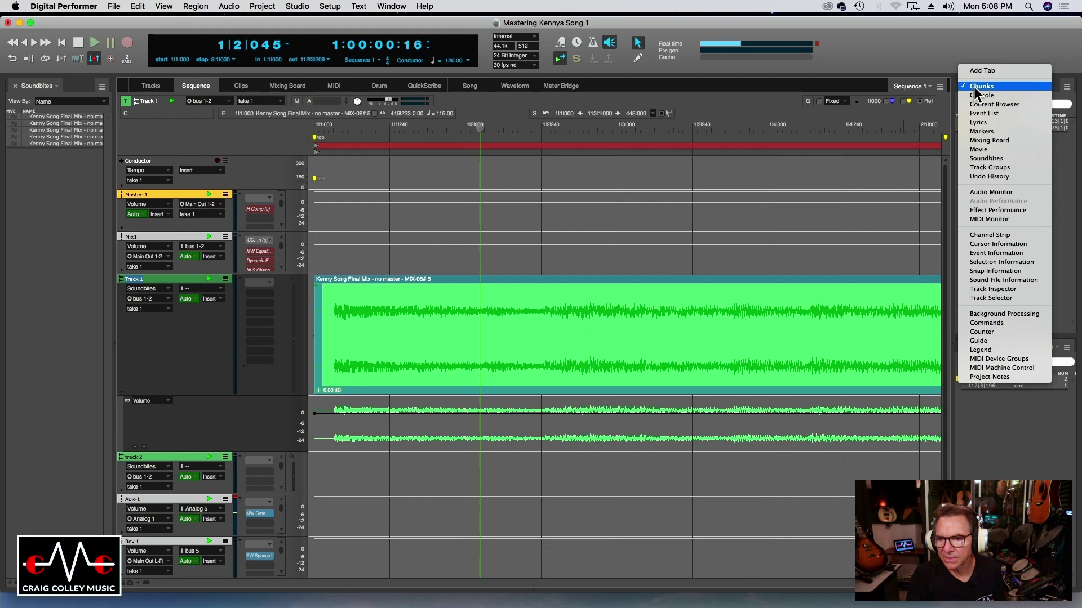
click(975, 132)
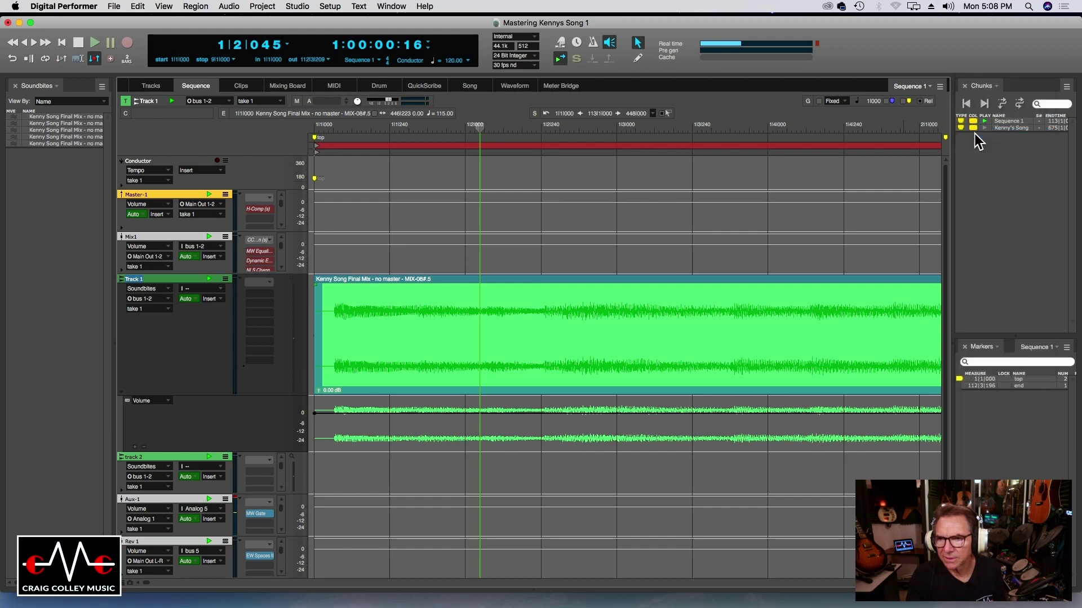
click(962, 119)
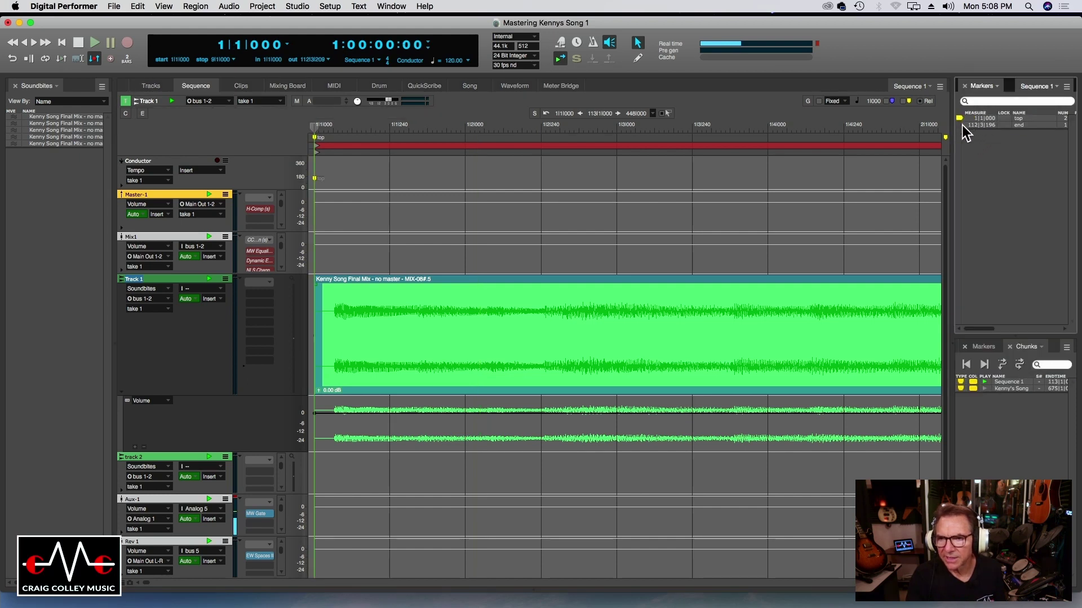
click(962, 125)
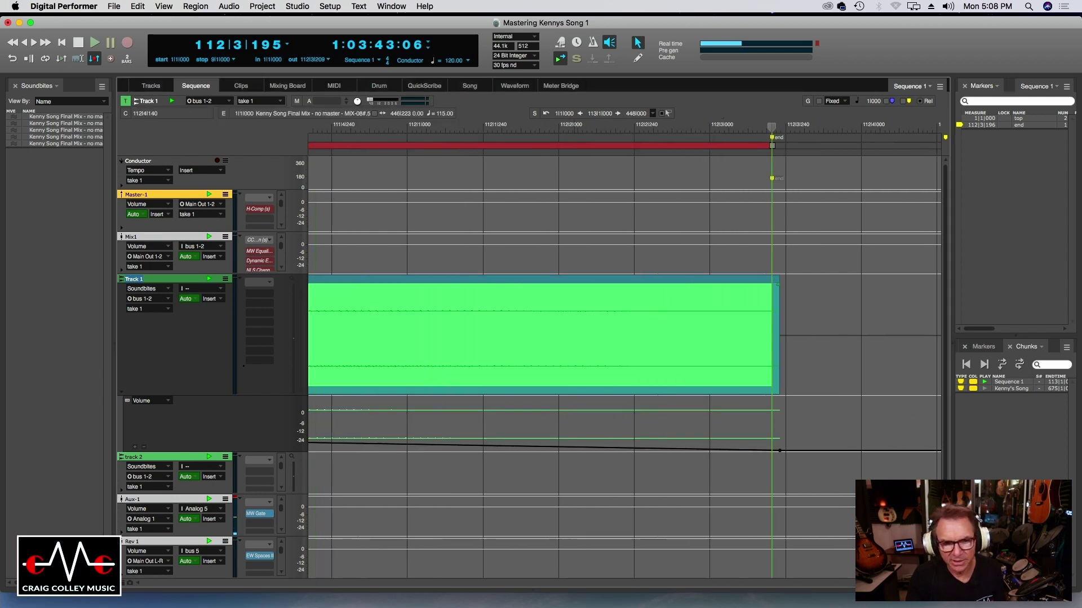
key(super+bracketleft)
key(super+bracketleft)
key(super+bracketleft)
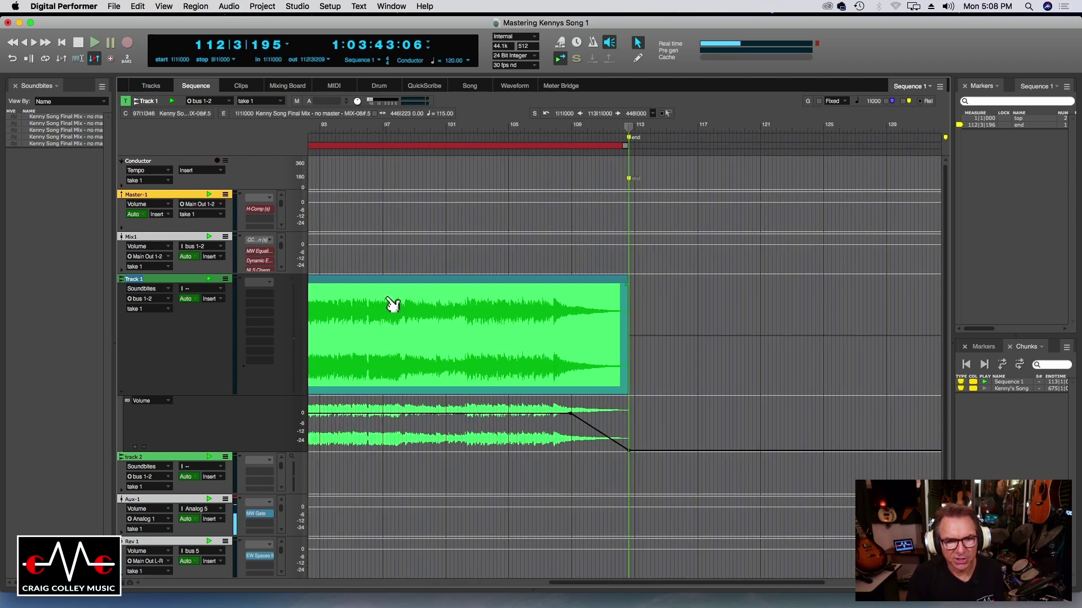
key(super+bracketleft)
key(super+bracketleft)
key(super+bracketleft)
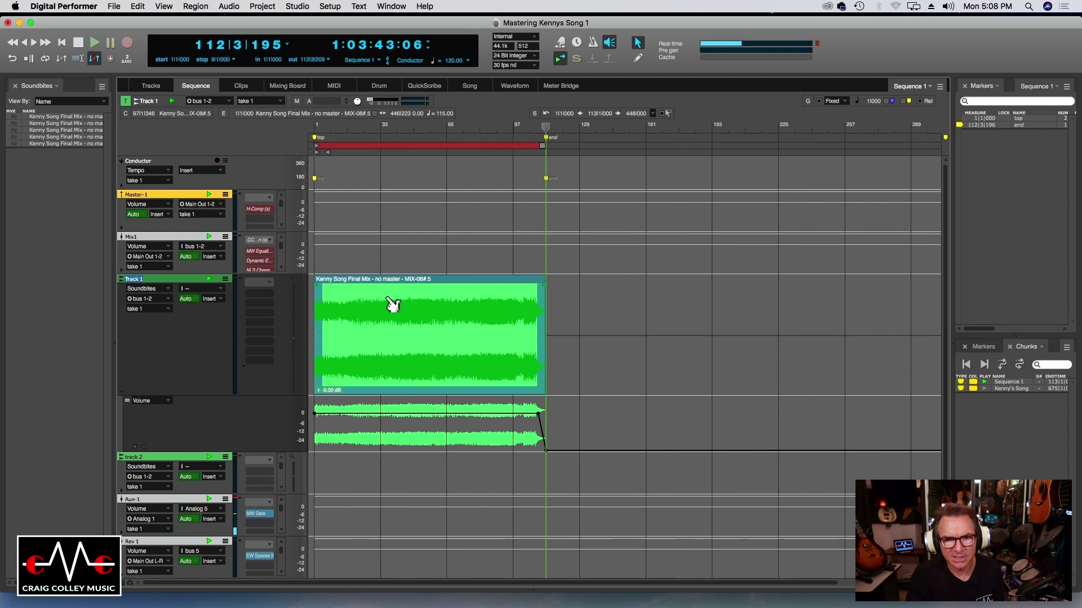
- Deselect the soundbite and move the TG Mastering window right, beside the meter windows
click(570, 292)
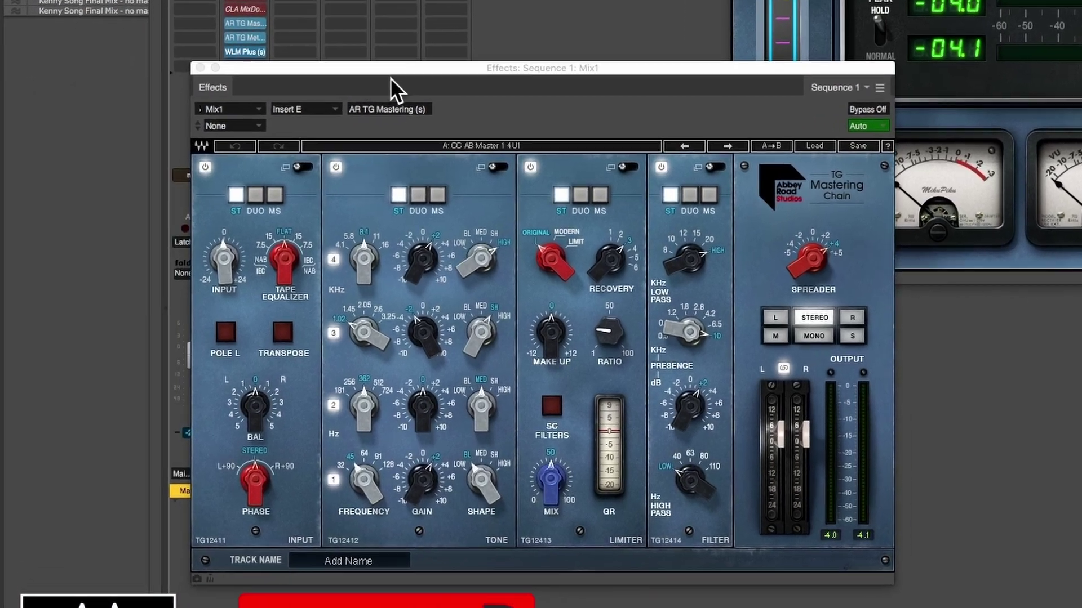
drag(389, 77, 633, 77)
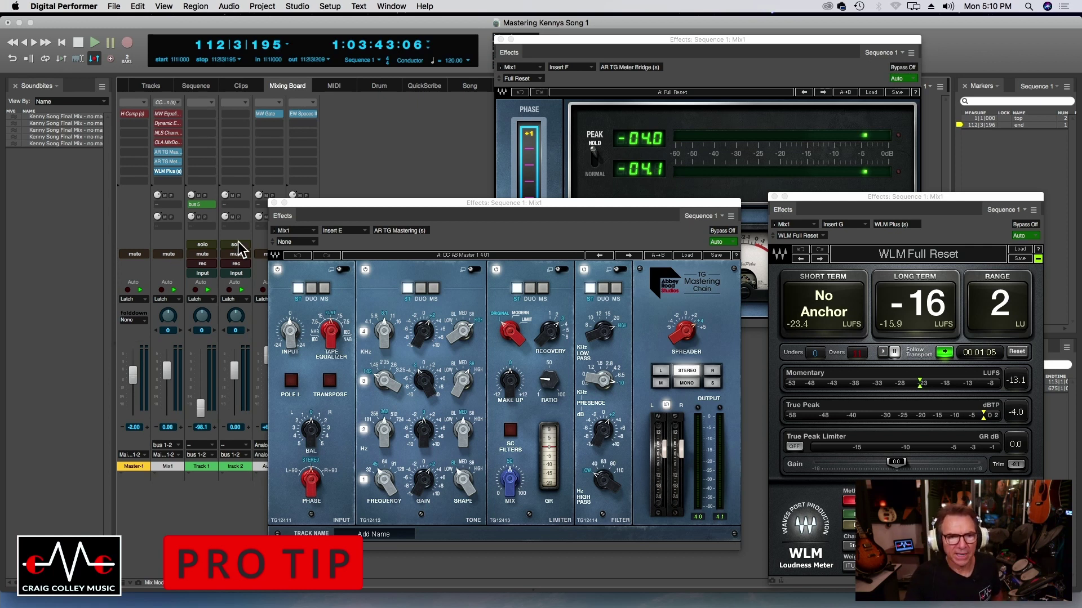
- Reposition the TG Mastering window up and left, and set the chain to Bypassed
drag(367, 211, 356, 185)
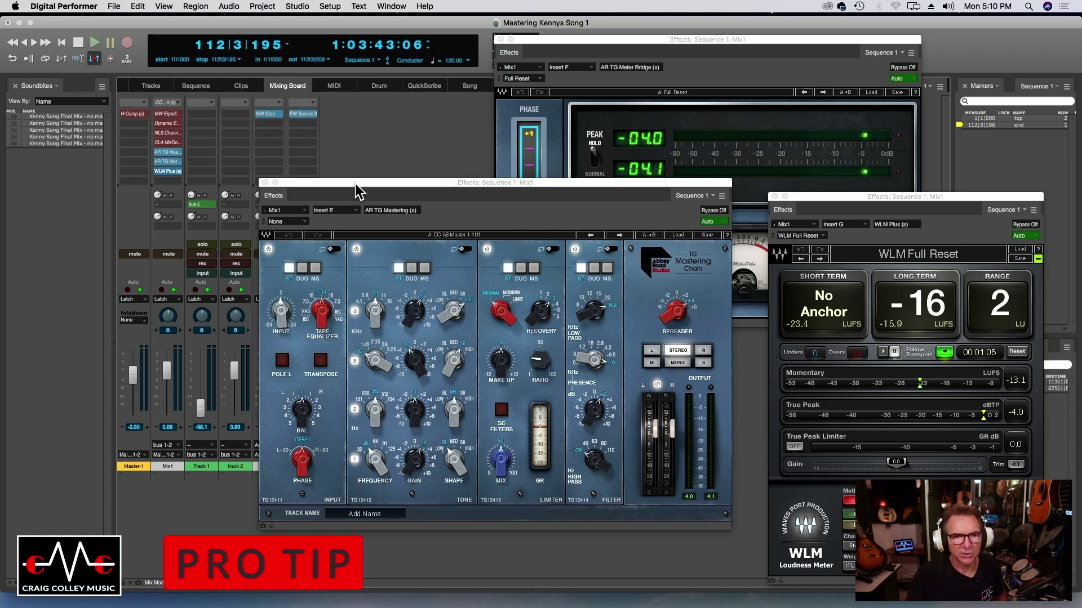
drag(357, 183, 169, 148)
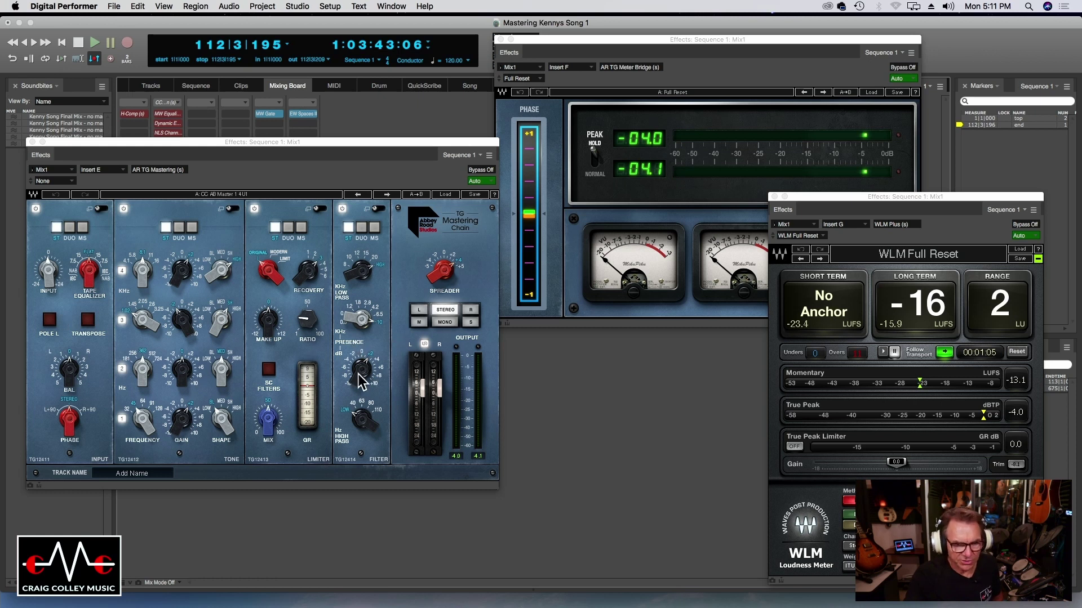
drag(365, 175, 348, 151)
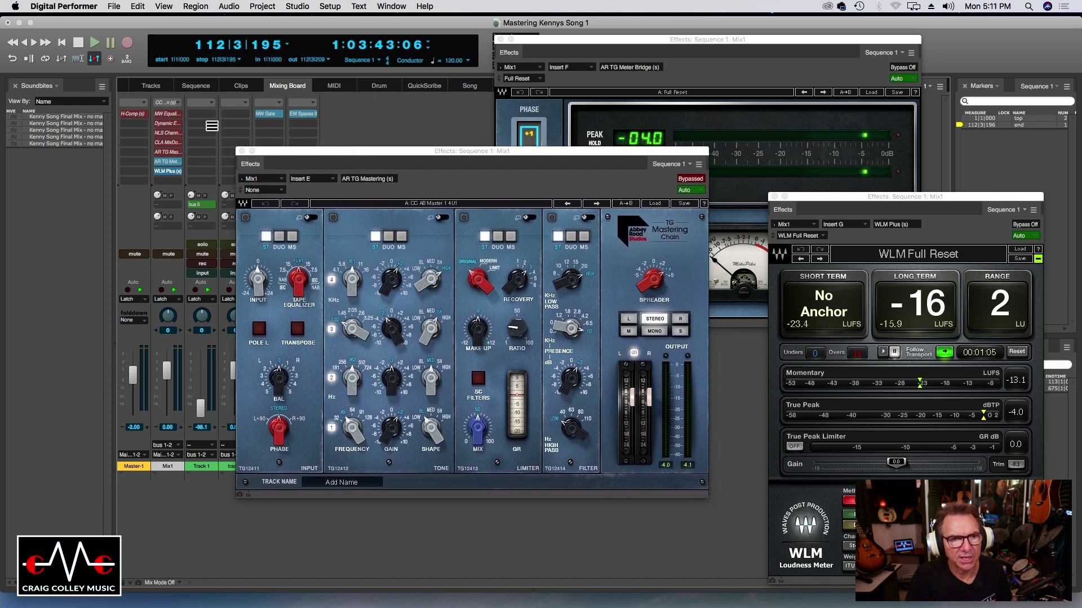
- Locate playback to bar 871 and restart playback from there
click(198, 47)
text(87)
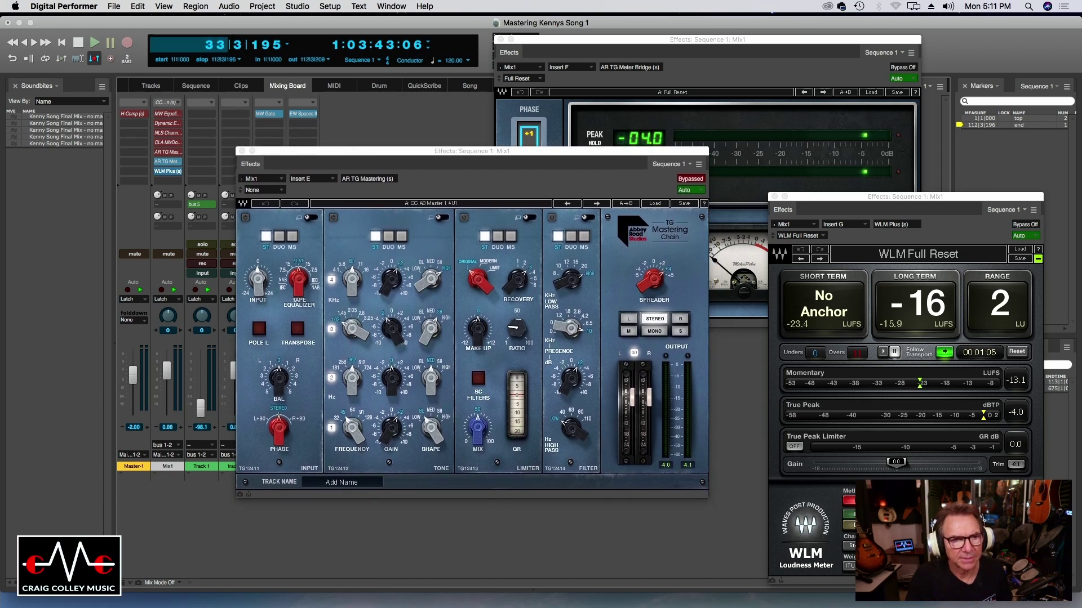
text(1)
key(Return)
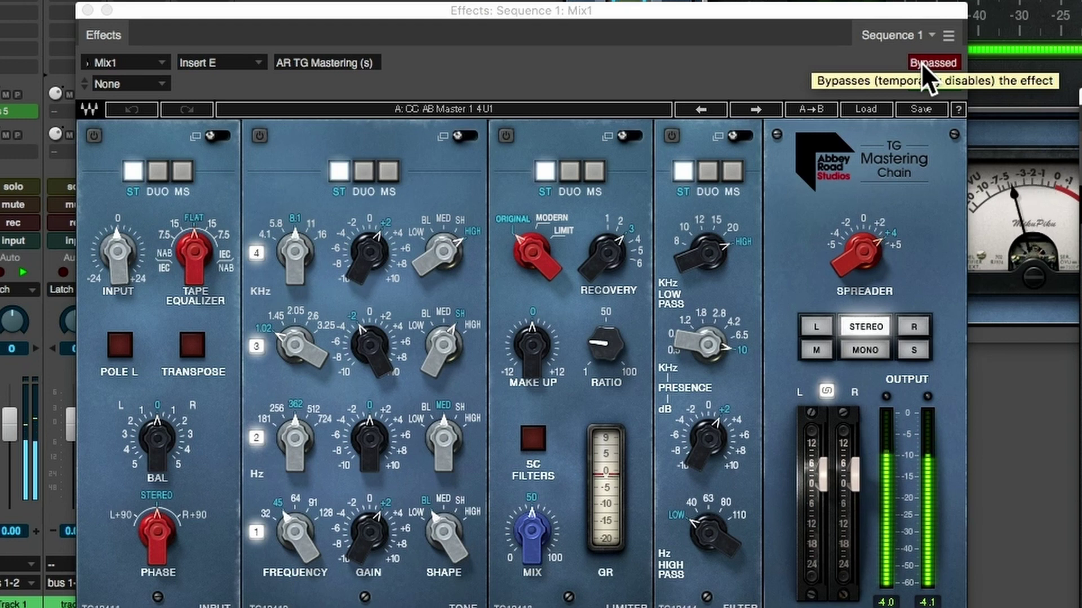
key(space)
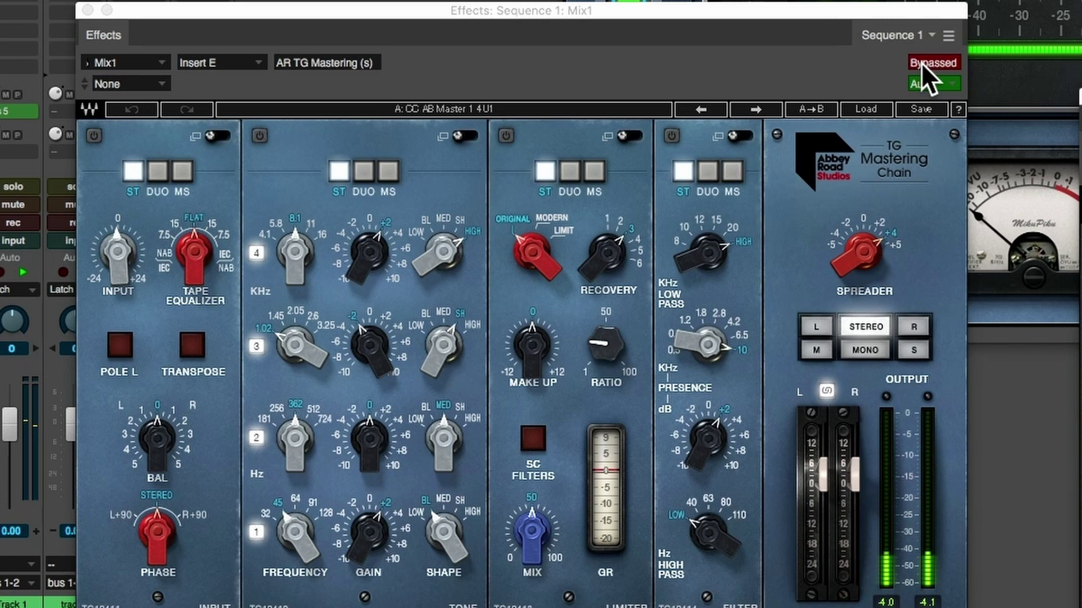
key(space)
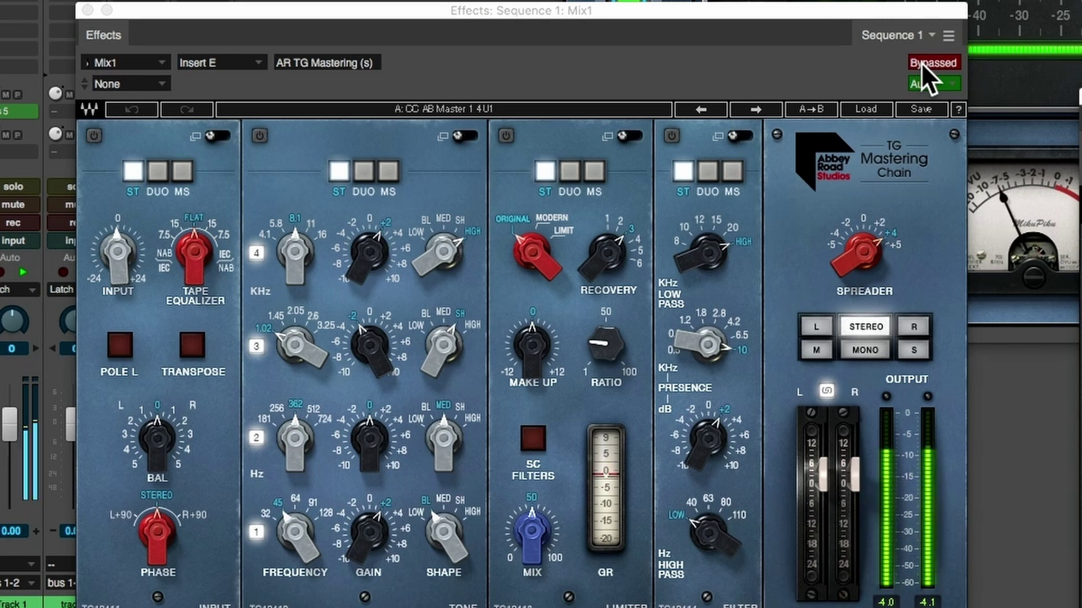
- A/B the mastering chain by toggling Bypass, ending with the chain active
click(922, 63)
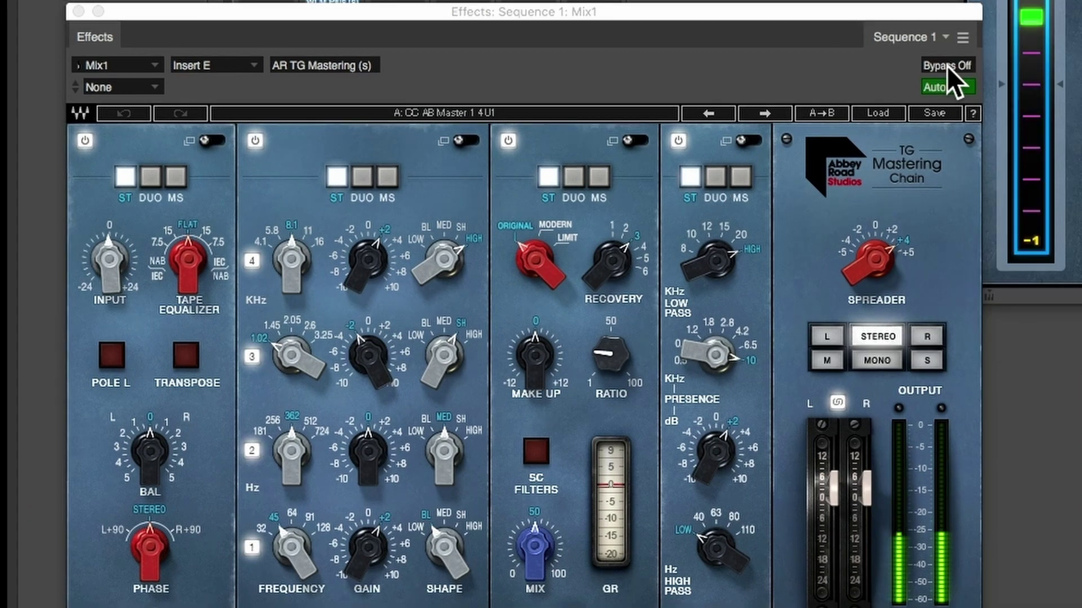
click(932, 63)
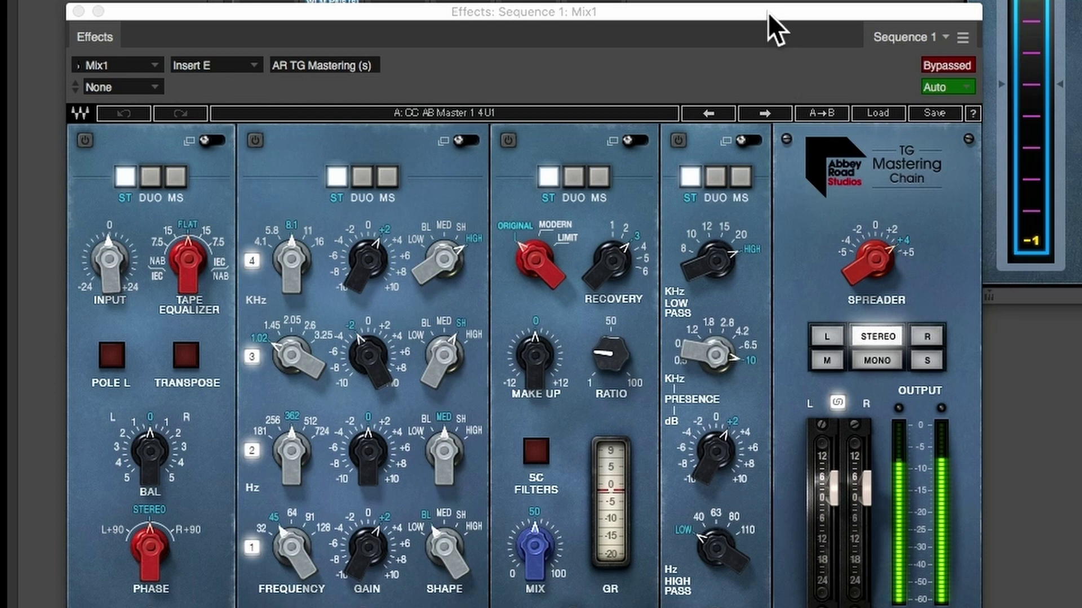
click(942, 65)
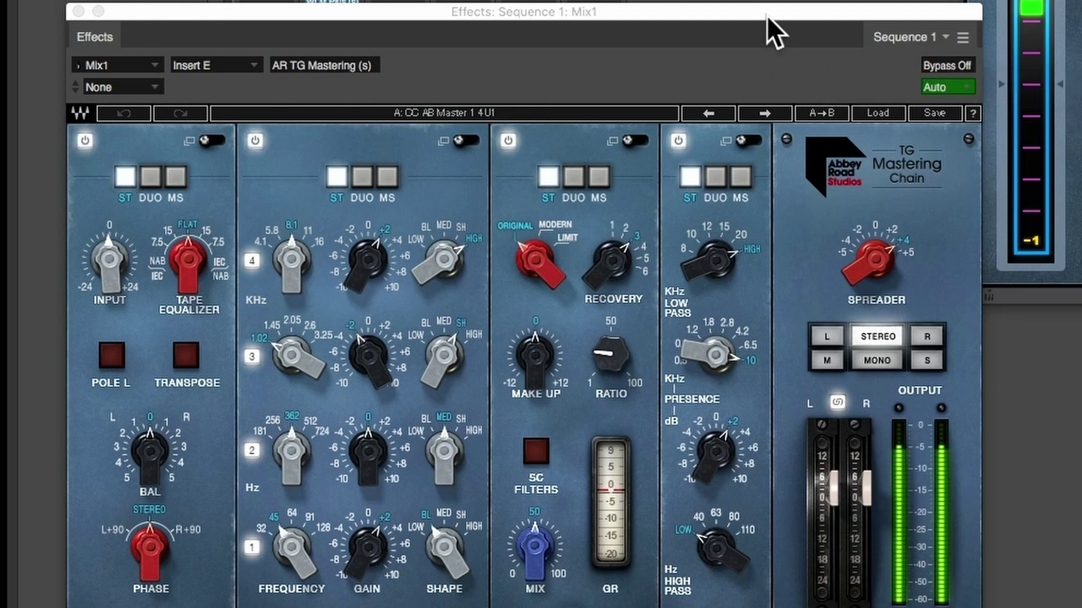
drag(766, 16, 778, 3)
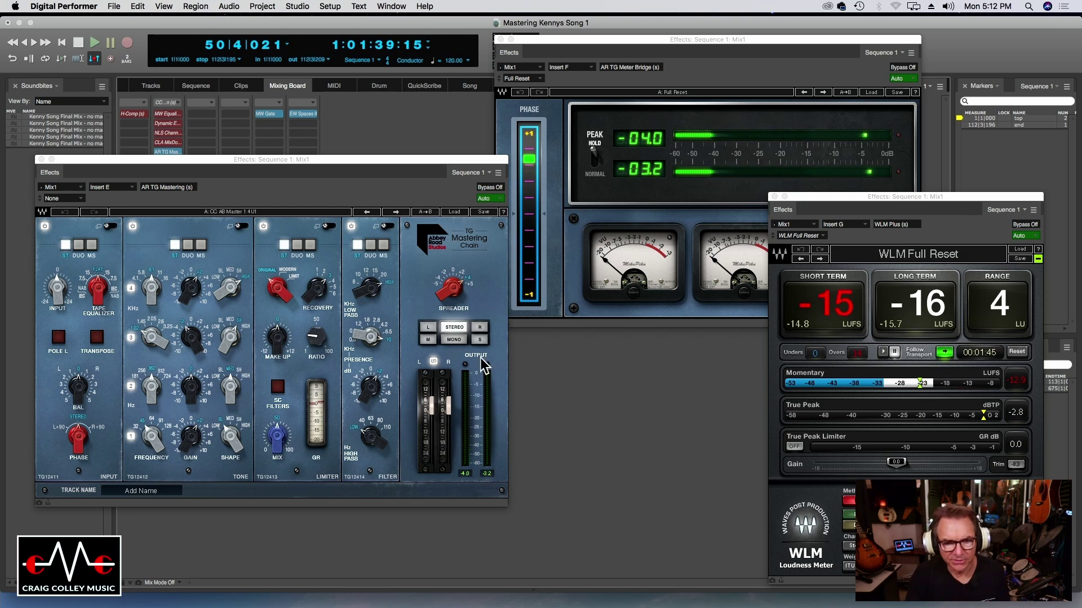
- During playback, compare the SPREADER knob at 0 versus about +4
alt+click(455, 277)
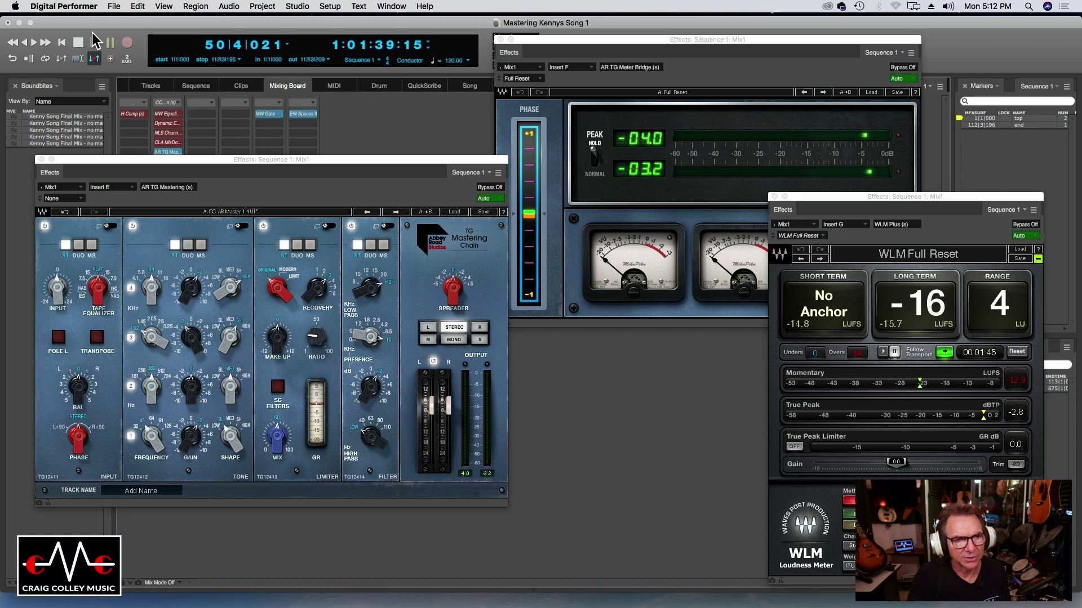
click(94, 48)
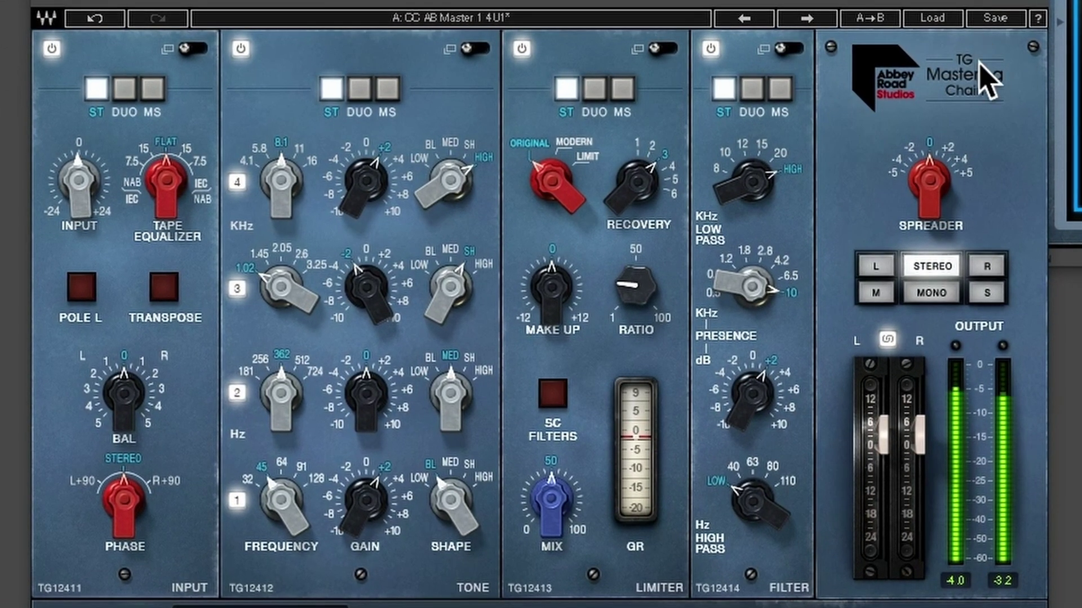
click(961, 161)
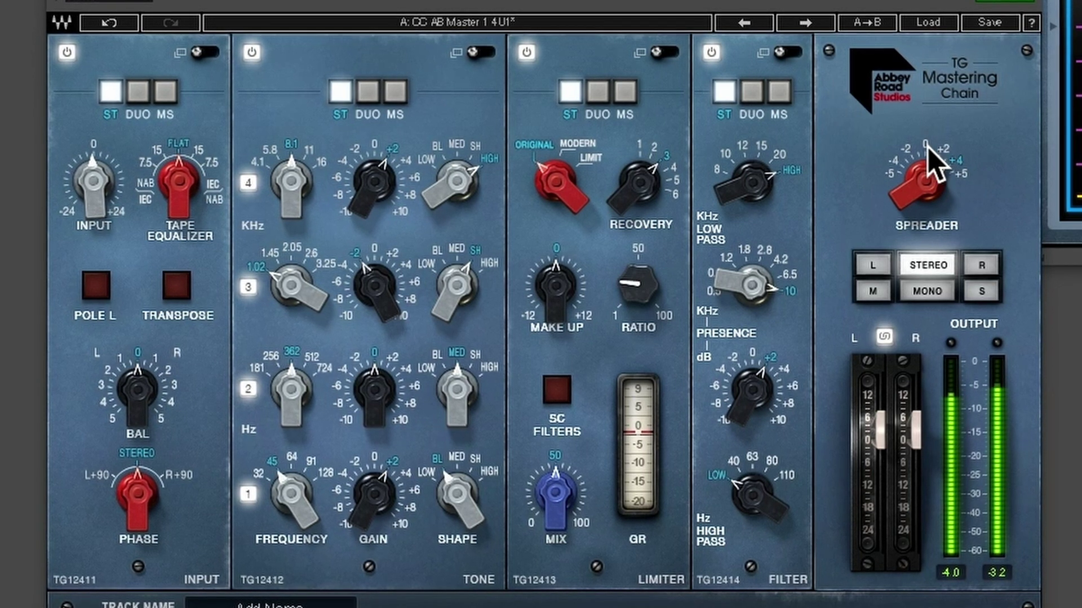
drag(935, 166, 932, 163)
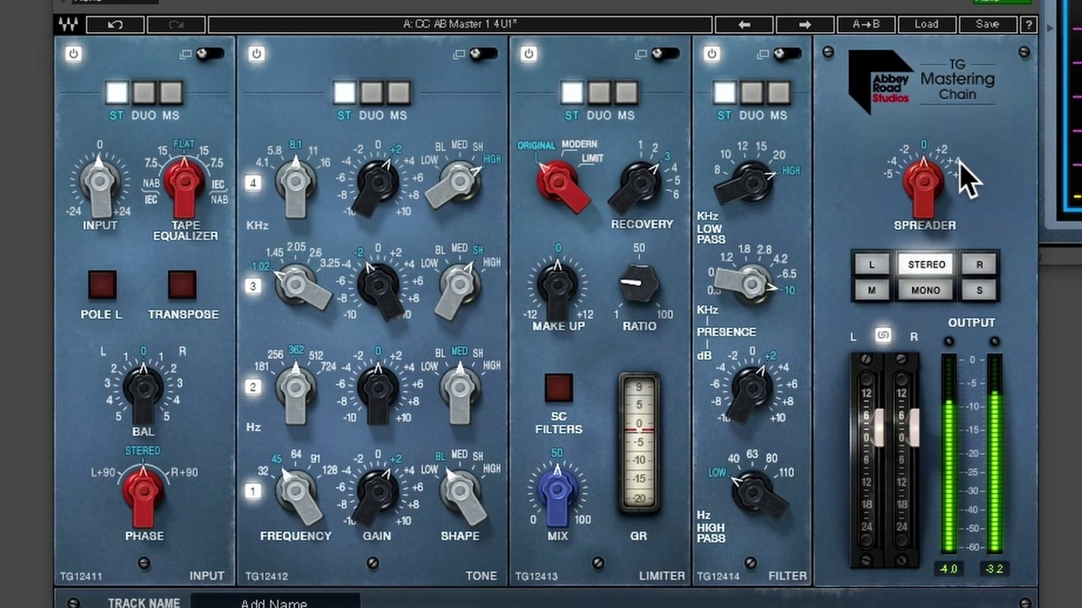
scroll(960, 163, up, 4)
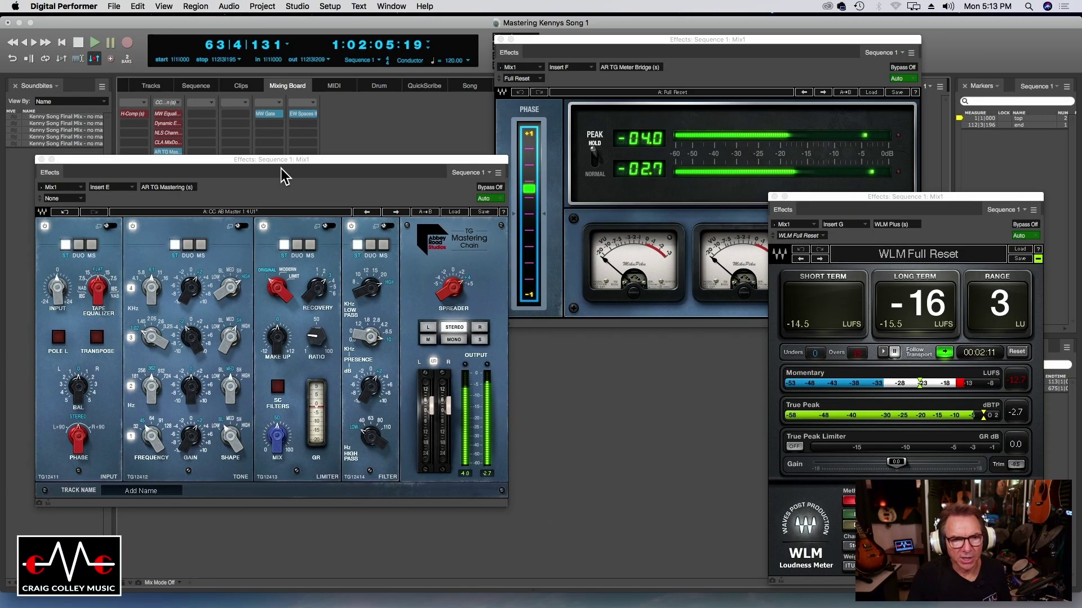
- Raise the Meter Bridge, then place the mastering window in front of it with mixer channels visible
drag(281, 176, 297, 198)
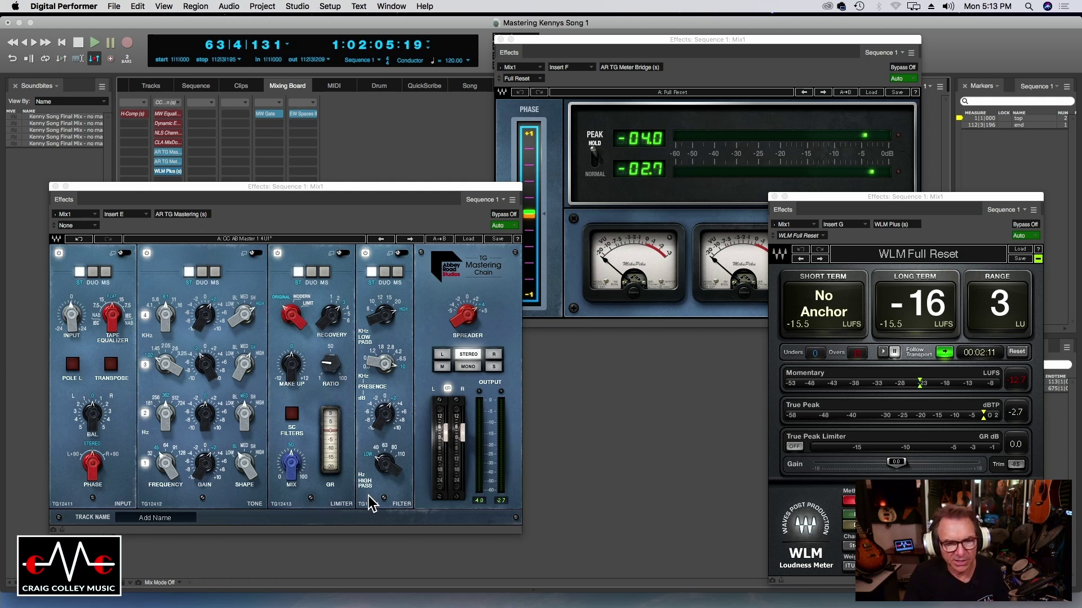
drag(284, 190, 270, 169)
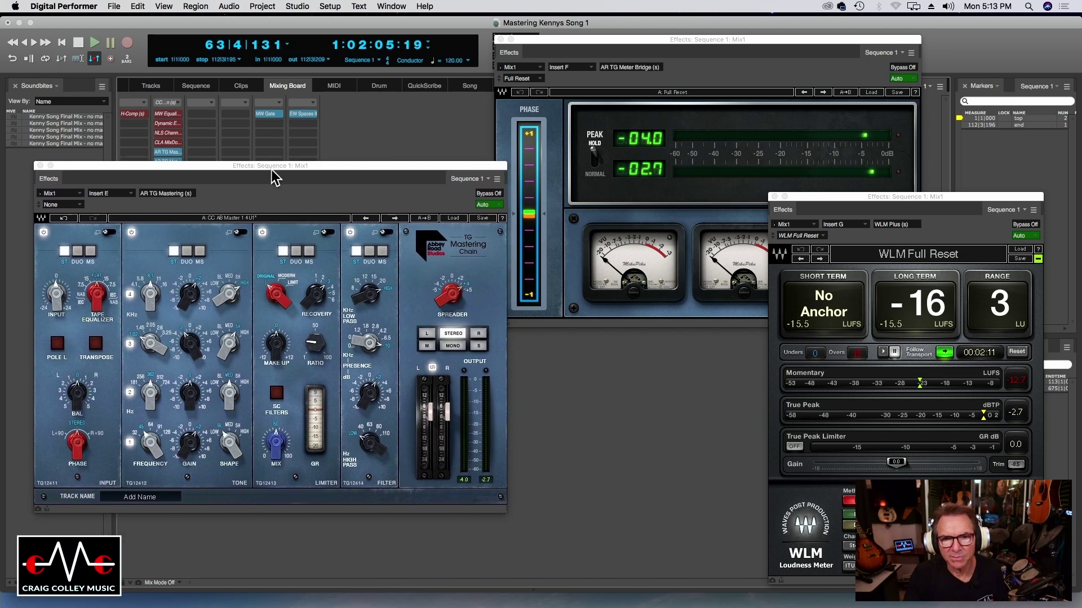
drag(711, 43, 713, 41)
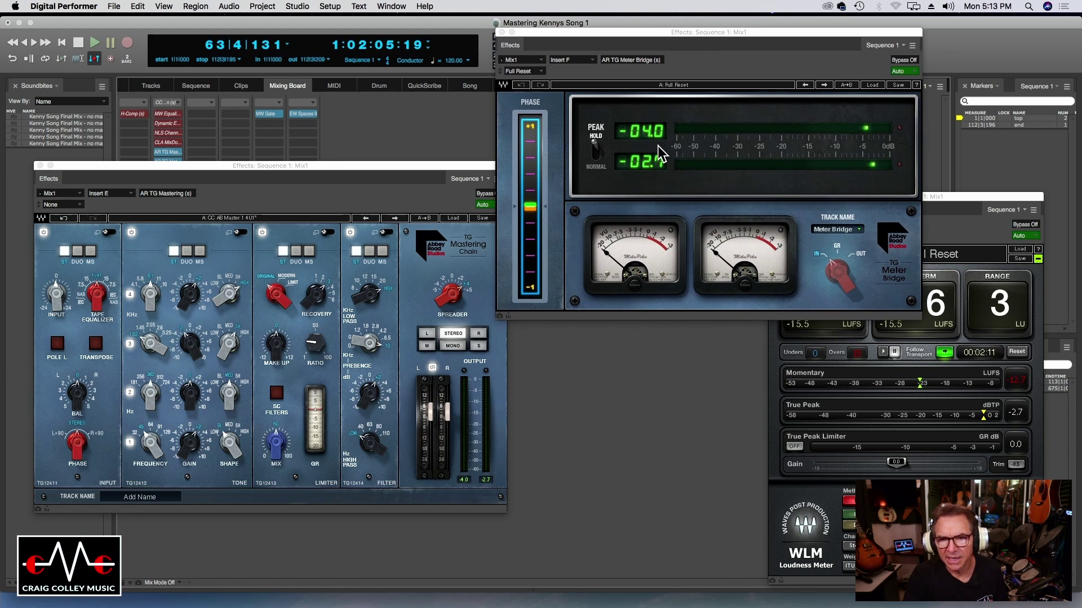
drag(399, 169, 607, 242)
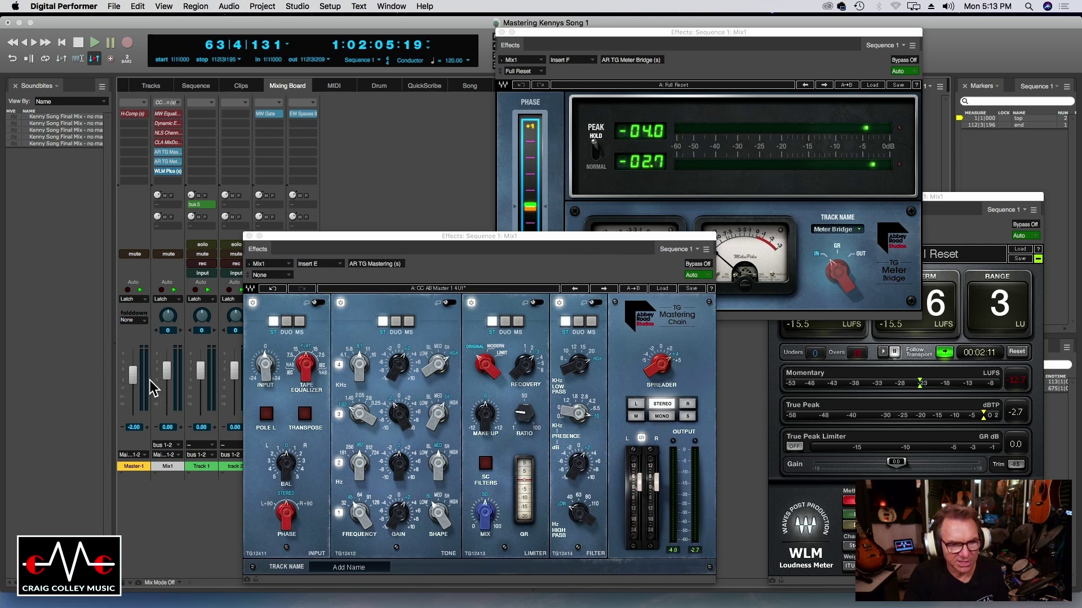
- Reset the WLM Plus meter, start playback, and nudge the mastering window up and left
drag(939, 197, 926, 152)
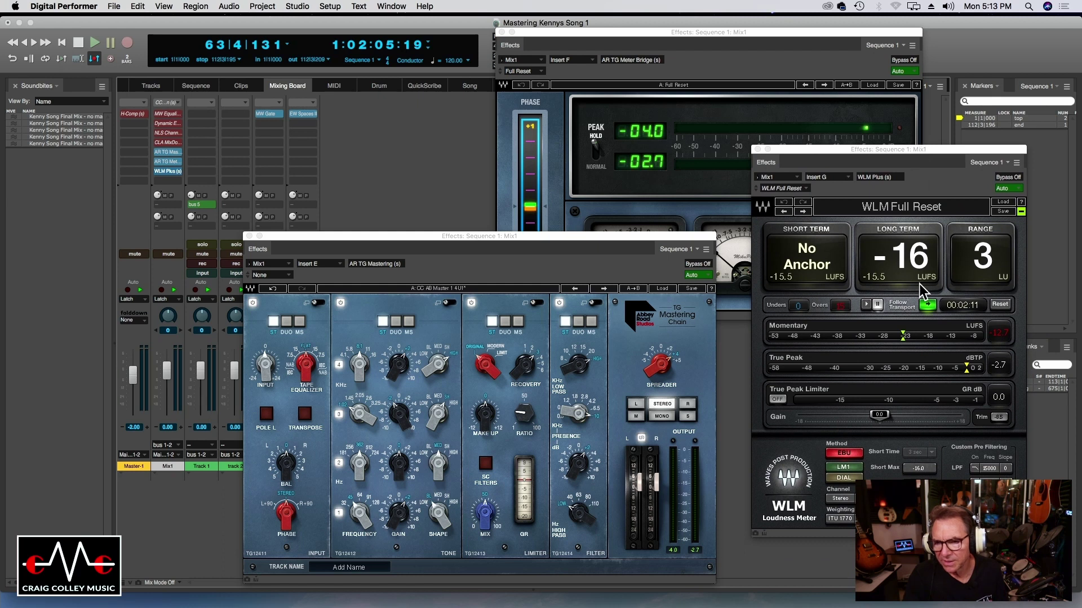
click(999, 304)
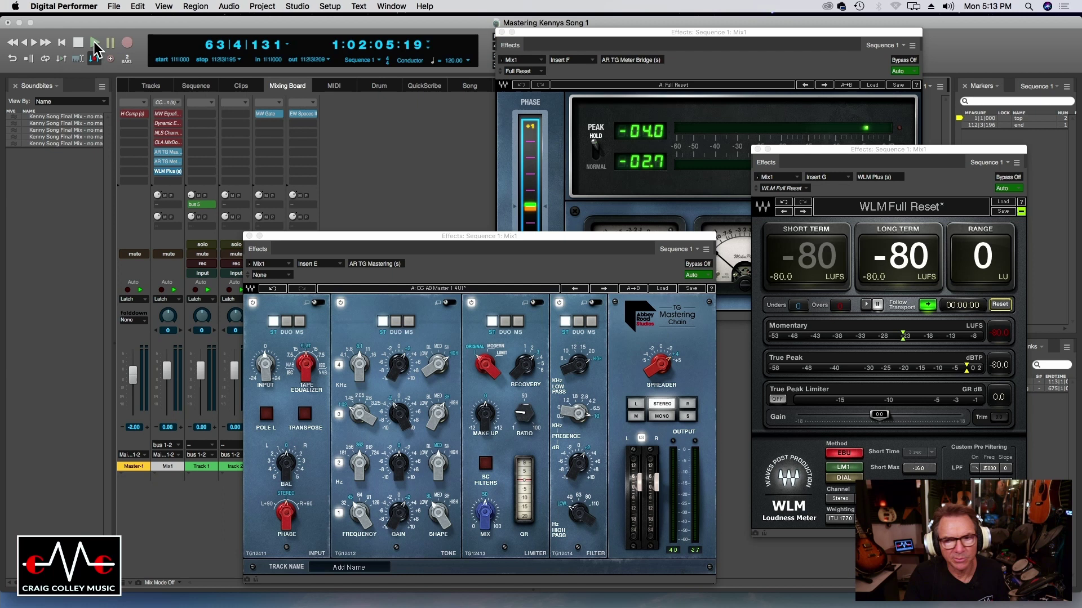
click(95, 45)
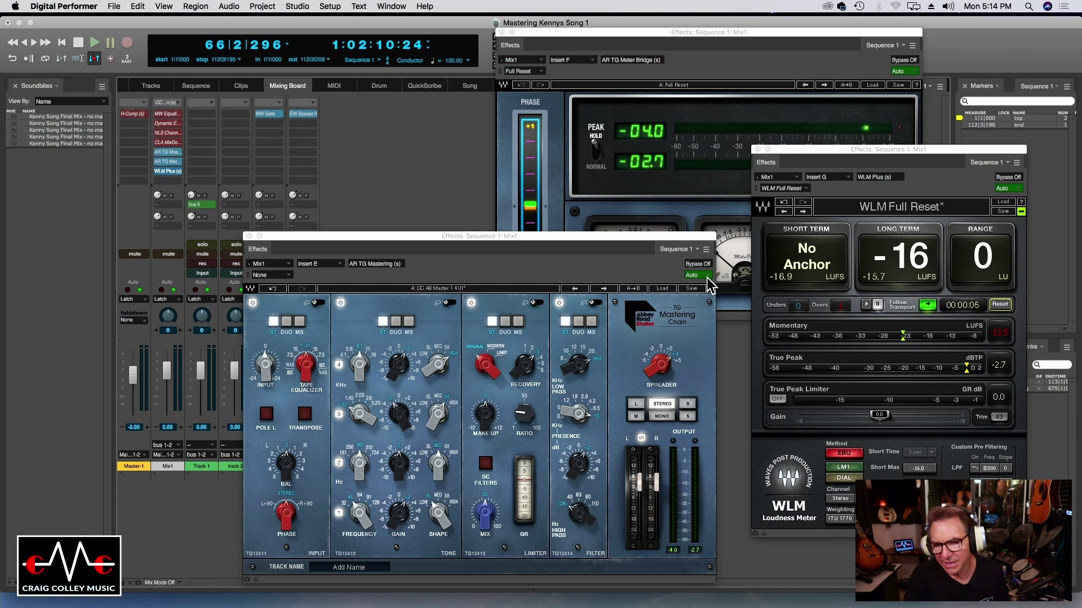
drag(635, 249, 614, 226)
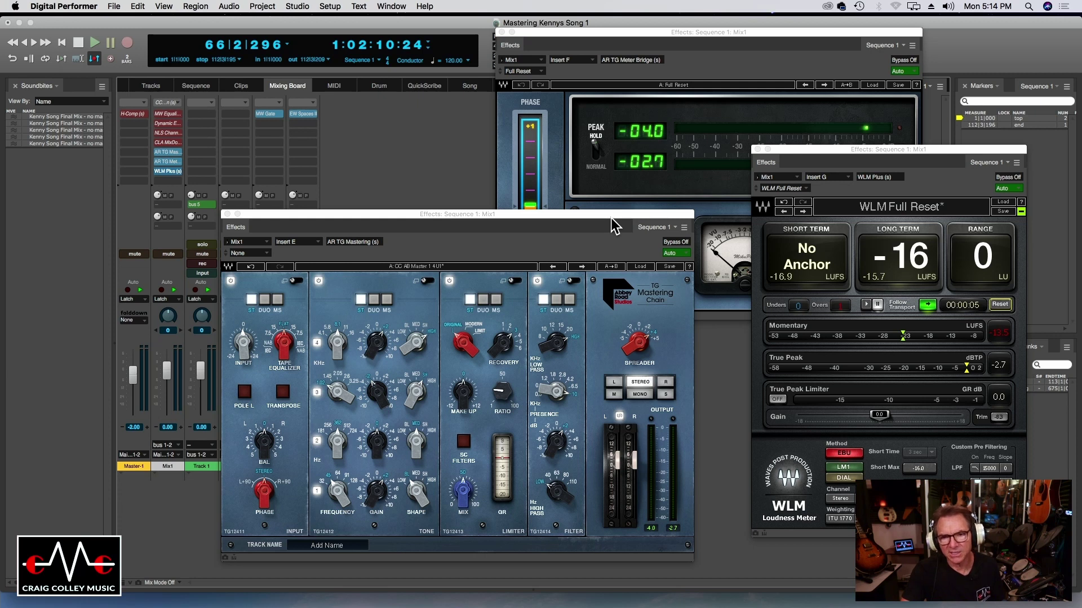
drag(615, 226, 594, 223)
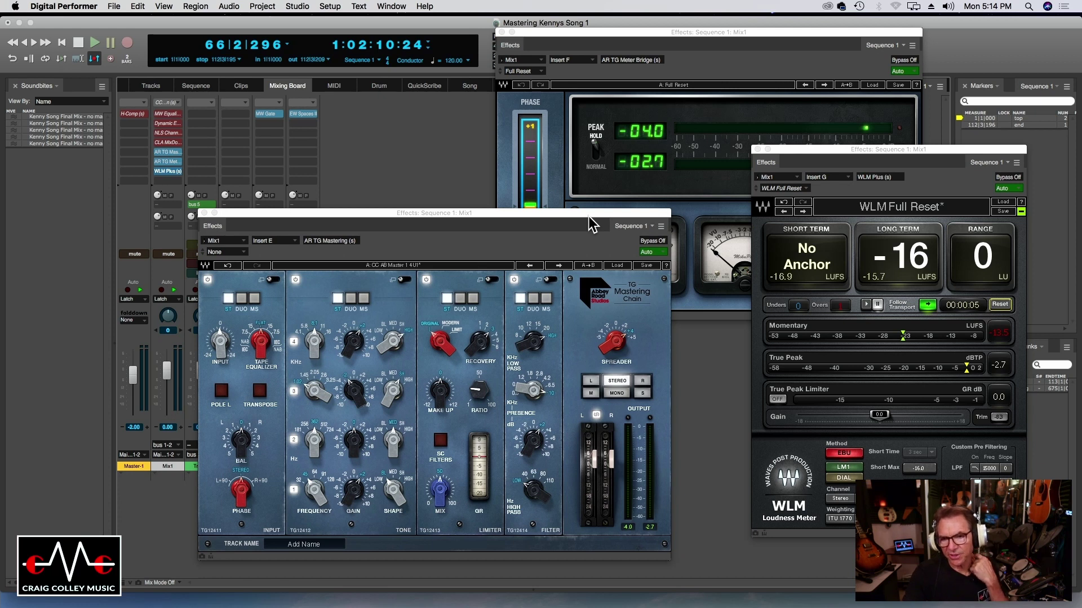
- Drag the TG Mastering window right so Master-1, Mix1, Track 1 and Track 2 show
drag(593, 224, 655, 222)
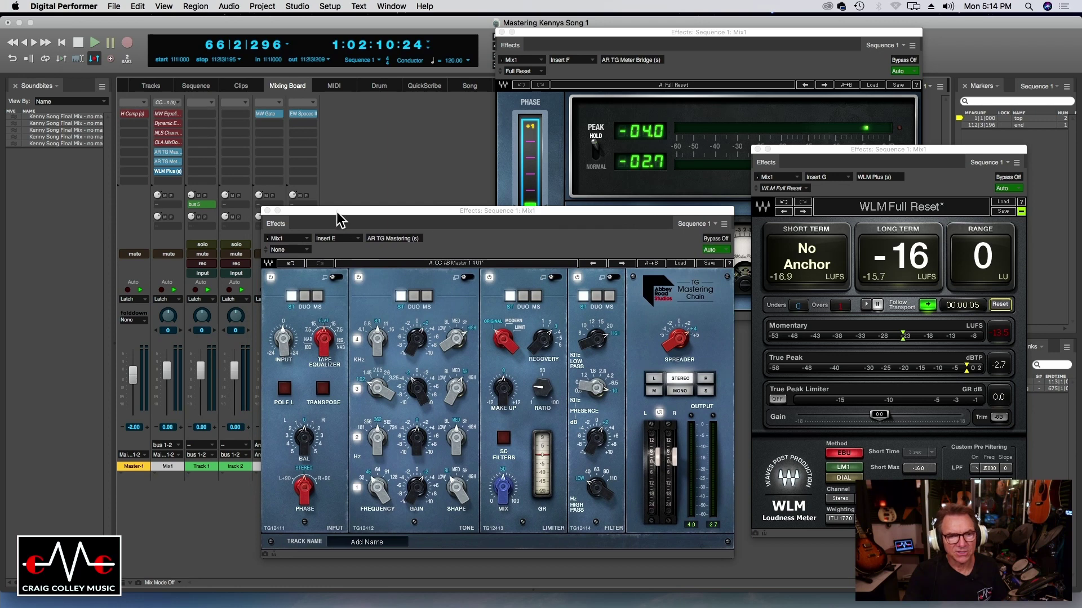